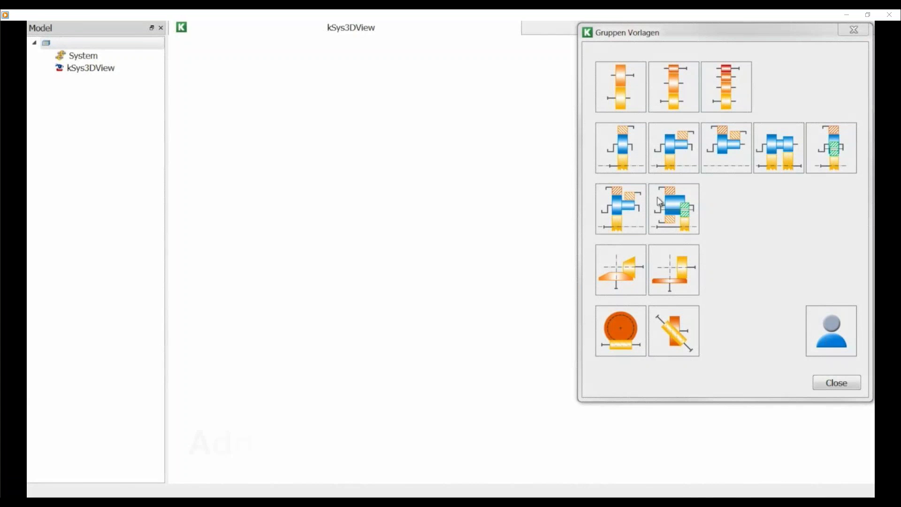
- Add the simple planetary and compound planetary stage templates, keeping their default names
left_click(632, 145)
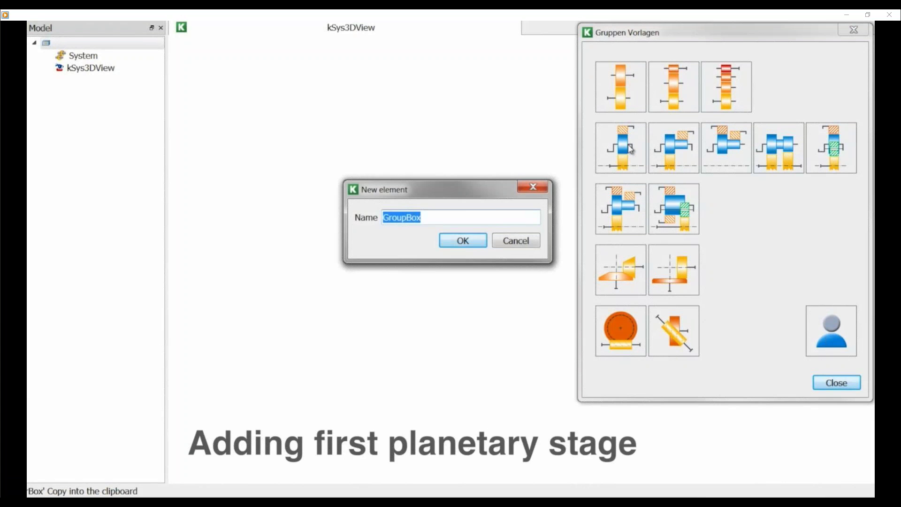
key("Return")
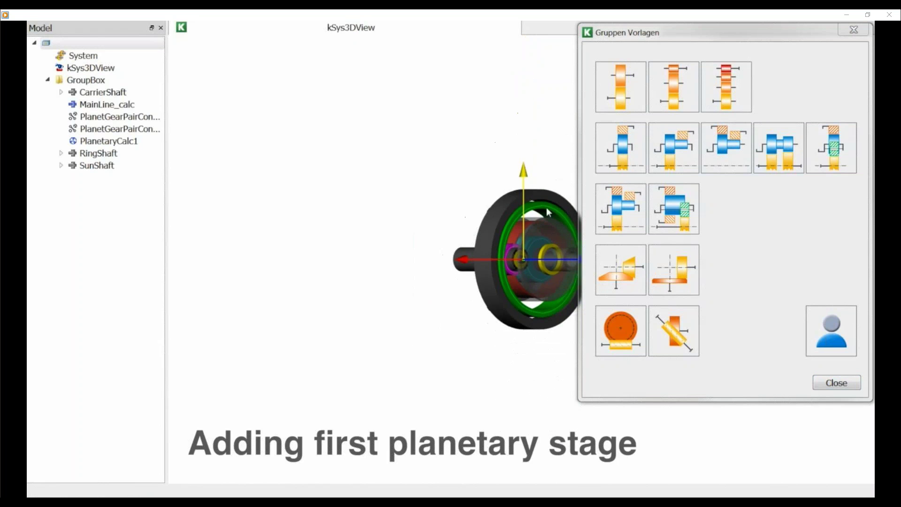
middle_click_drag(538, 227, 524, 186)
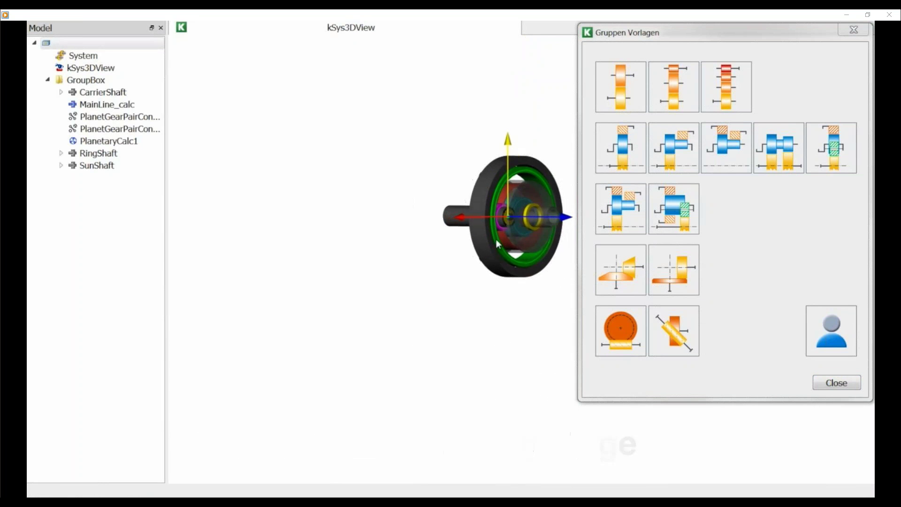
double_click(672, 157)
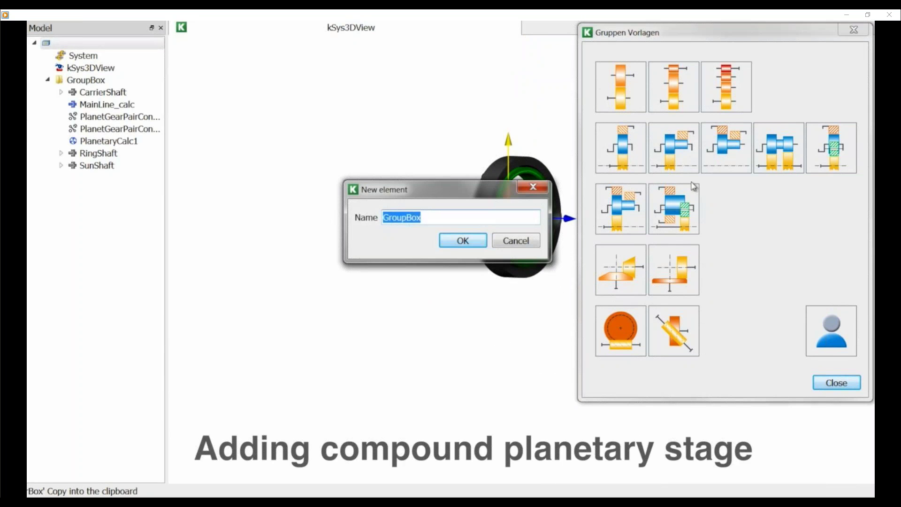
key("Return")
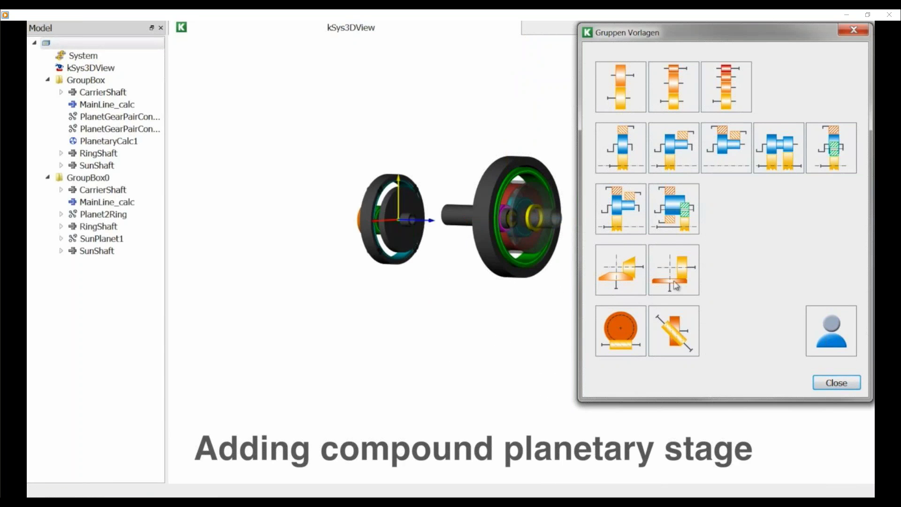
- Add the Ravigneaux set template with its default name
double_click(674, 212)
key("Return")
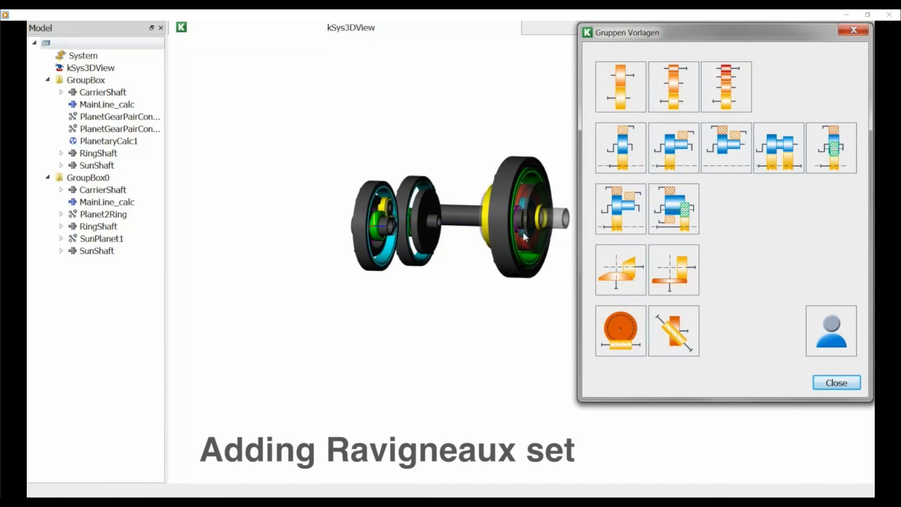
mouse_move(531, 225)
left_mouse_down()
mouse_move(523, 235)
mouse_move(513, 217)
left_mouse_up()
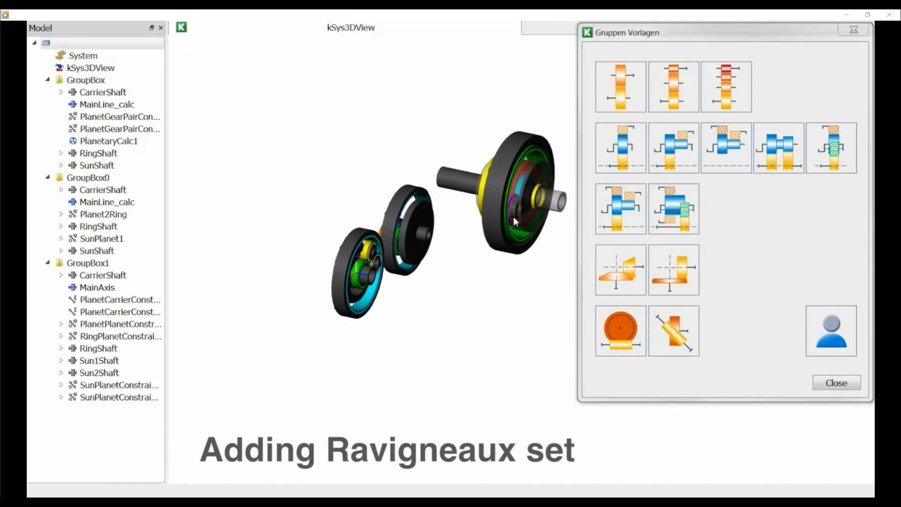
- Add the Wolfrom set template as GroupBox2 with its default name
double_click(623, 220)
key("Return")
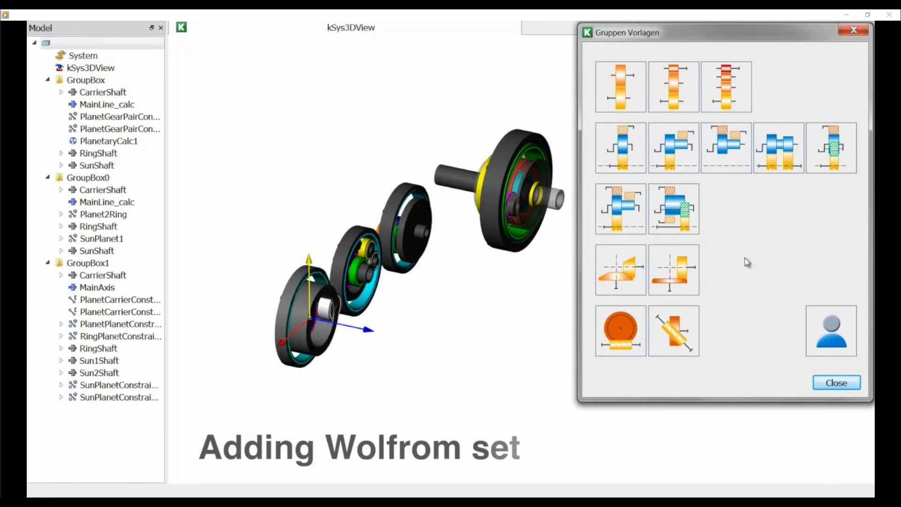
mouse_move(532, 247)
left_mouse_down()
mouse_move(444, 258)
mouse_move(485, 253)
left_mouse_up()
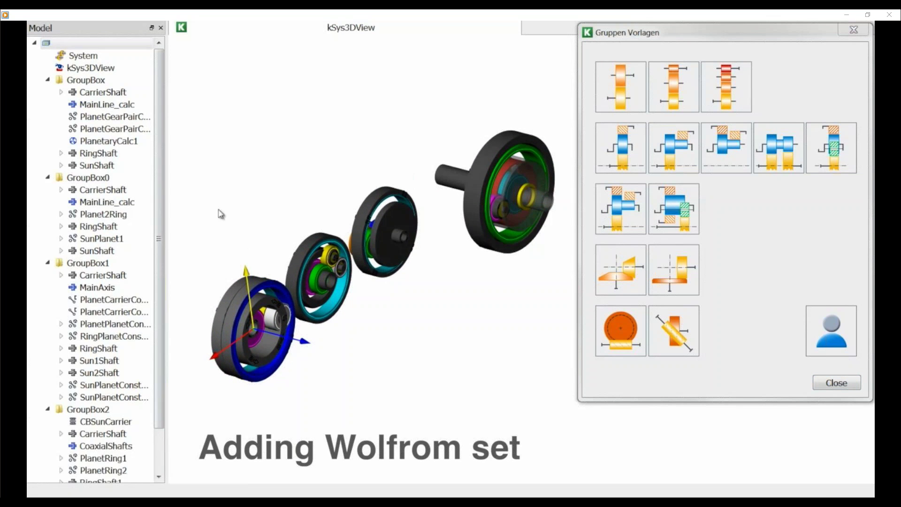
- Merge _O.GroupBox0.SunShaft onto GroupBox's CarrierShaft on the right local (+Y) side
left_click(106, 98)
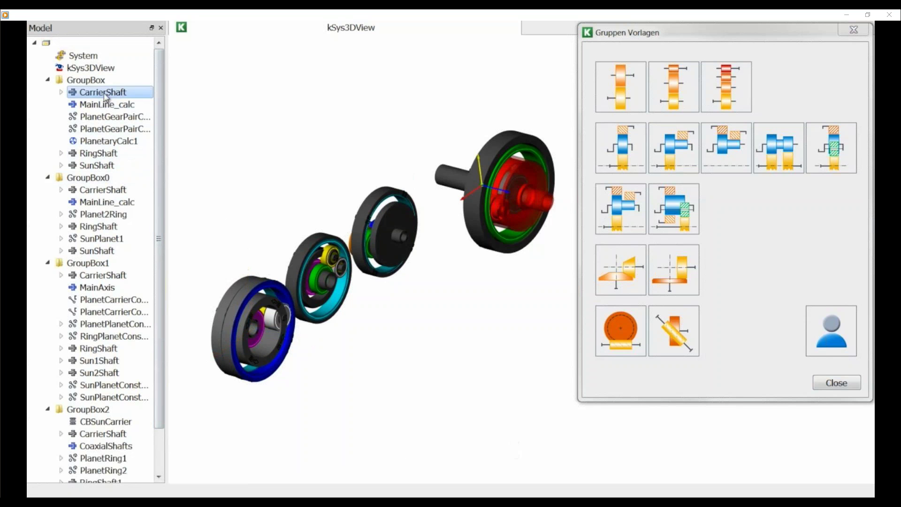
right_click(106, 97)
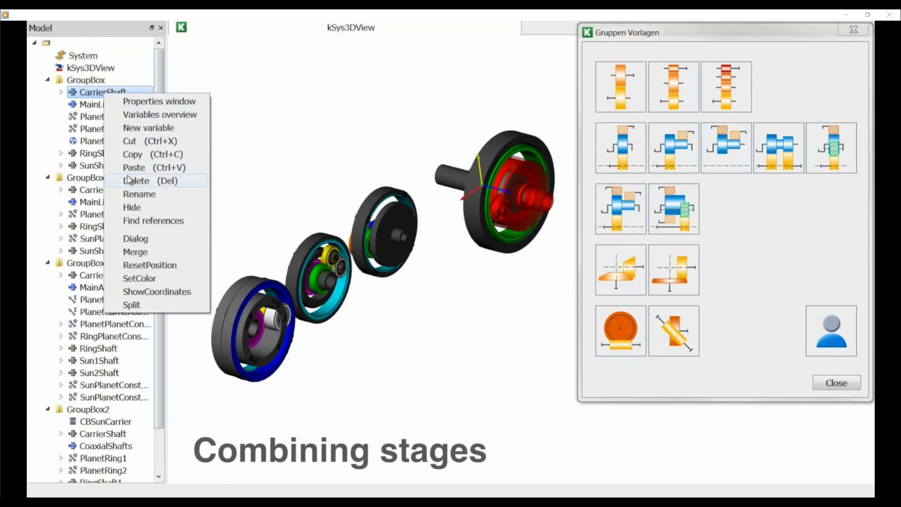
left_click(136, 252)
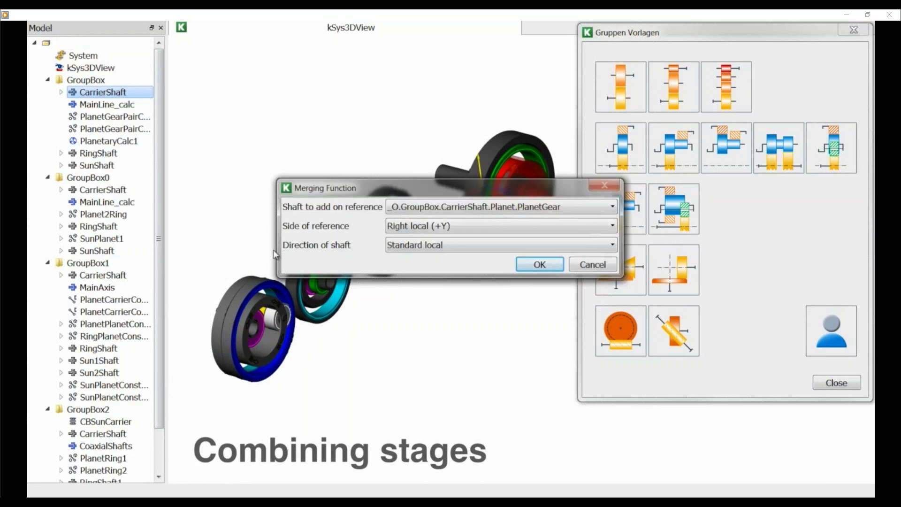
left_click(435, 207)
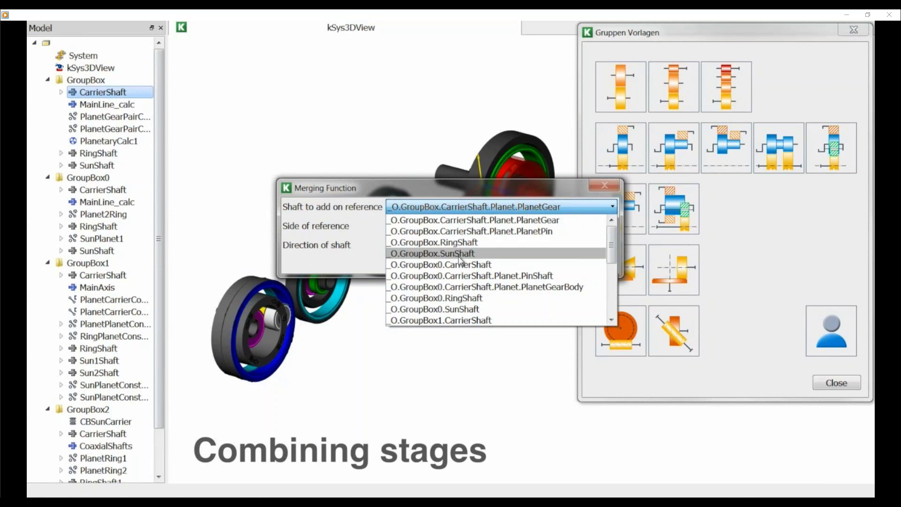
left_click(458, 309)
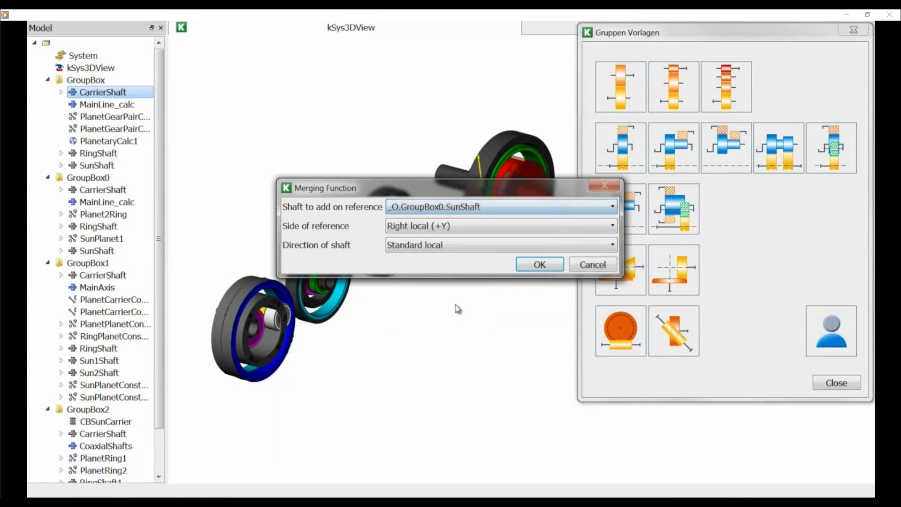
left_click(537, 265)
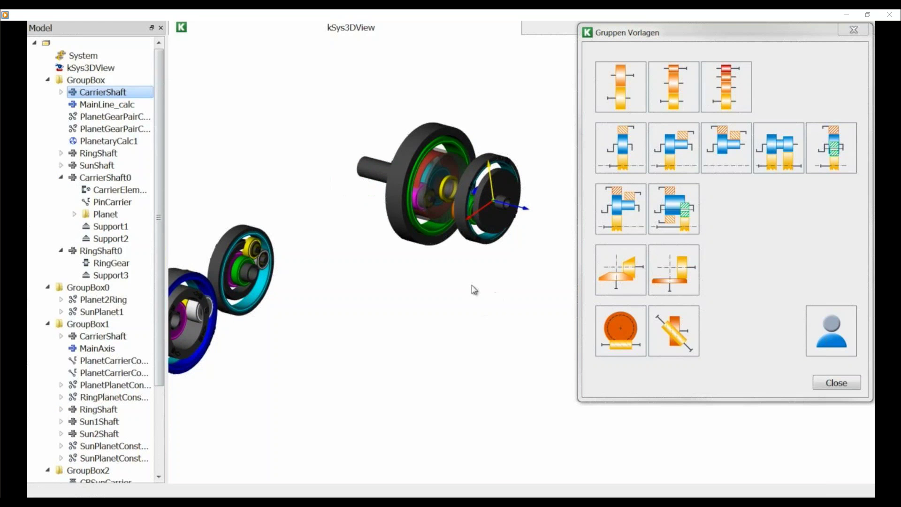
- Merge _O.GroupBox1.SunShaft onto CarrierShaft0, adding CarrierShaft1, RingShaft1 and Sun2Shaft
mouse_move(446, 242)
middle_mouse_down()
mouse_move(487, 249)
mouse_move(446, 242)
middle_mouse_up()
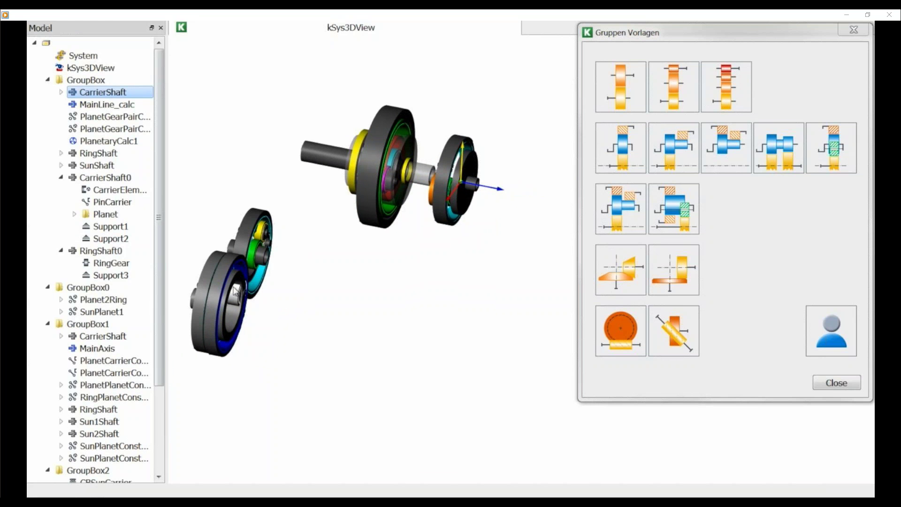
right_click(100, 178)
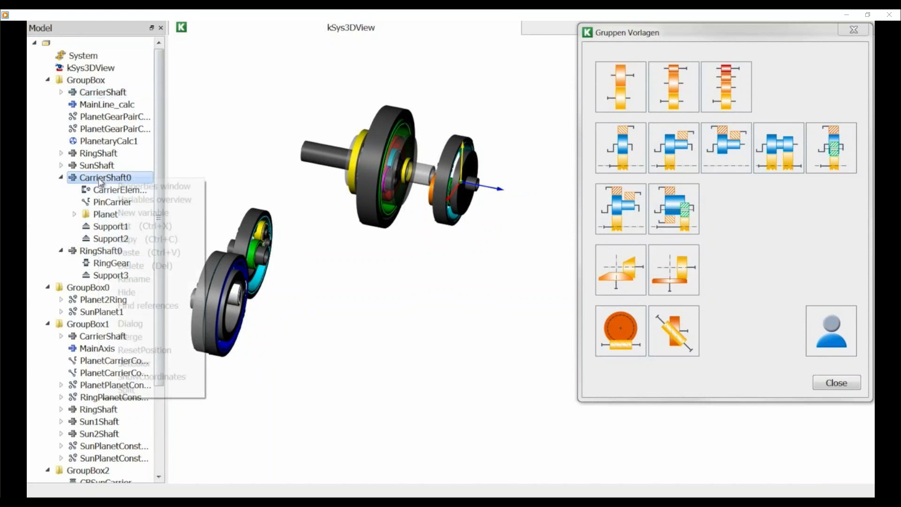
left_click(147, 336)
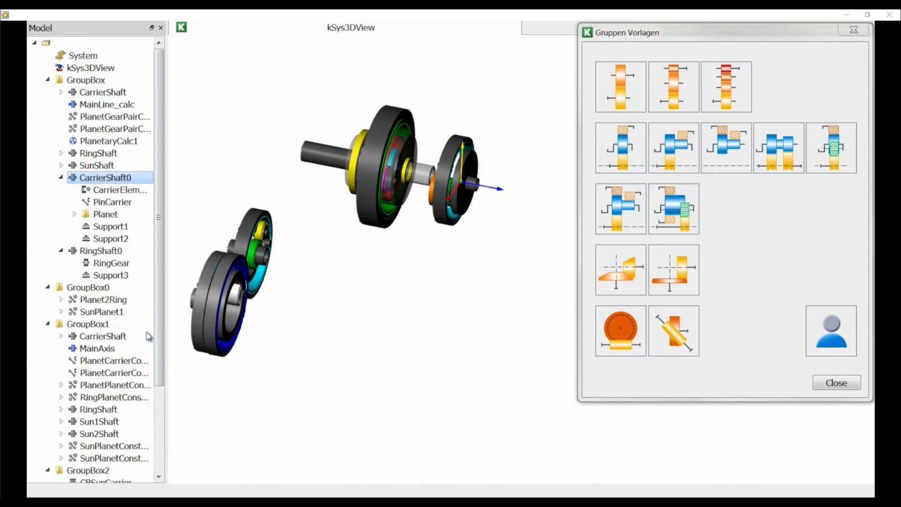
left_click(423, 208)
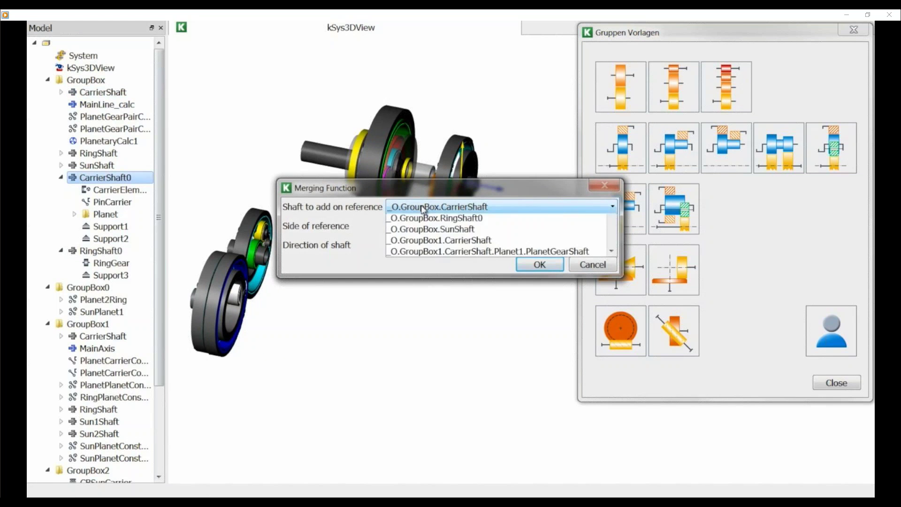
scroll(451, 275, "down", 2)
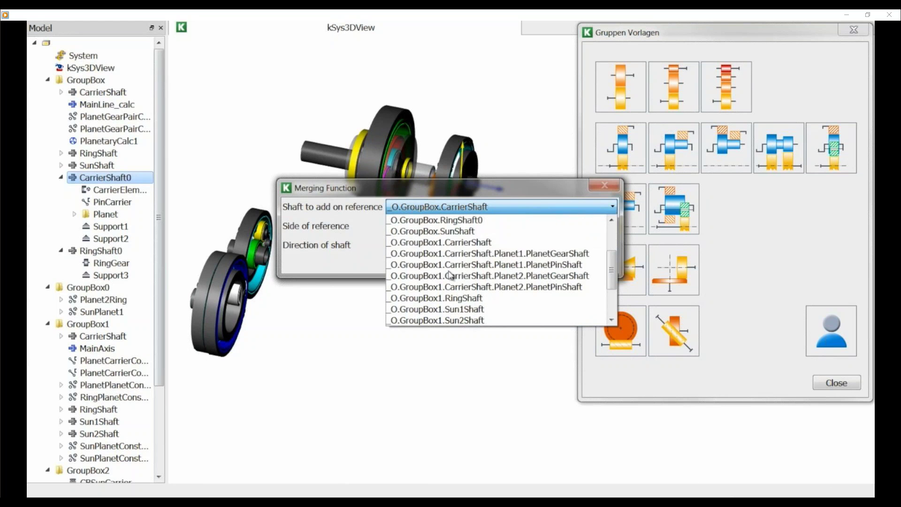
left_click(464, 310)
left_click(535, 266)
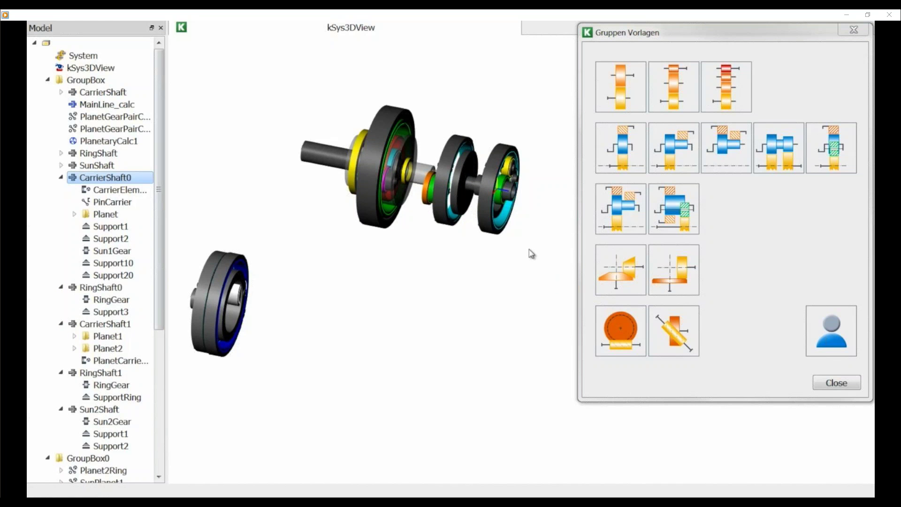
middle_click_drag(531, 253, 507, 256)
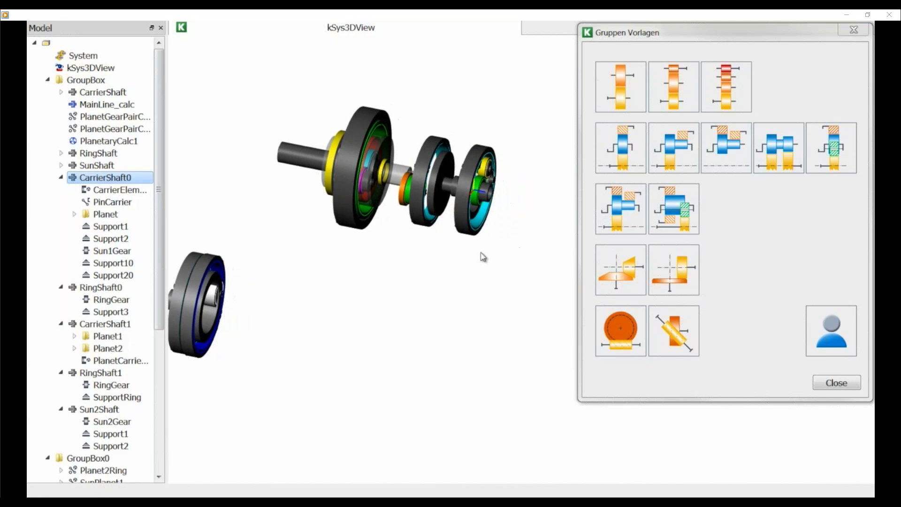
scroll(162, 315, "down", 1)
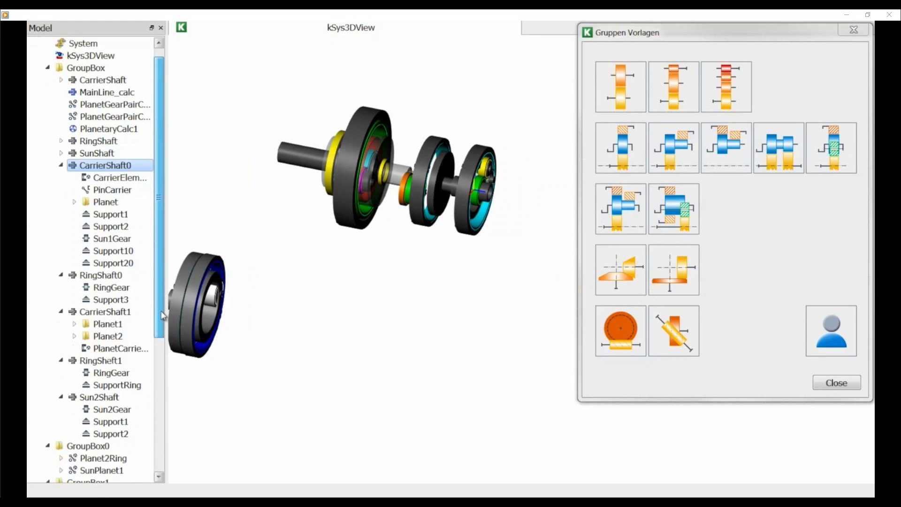
scroll(162, 318, "down", 1)
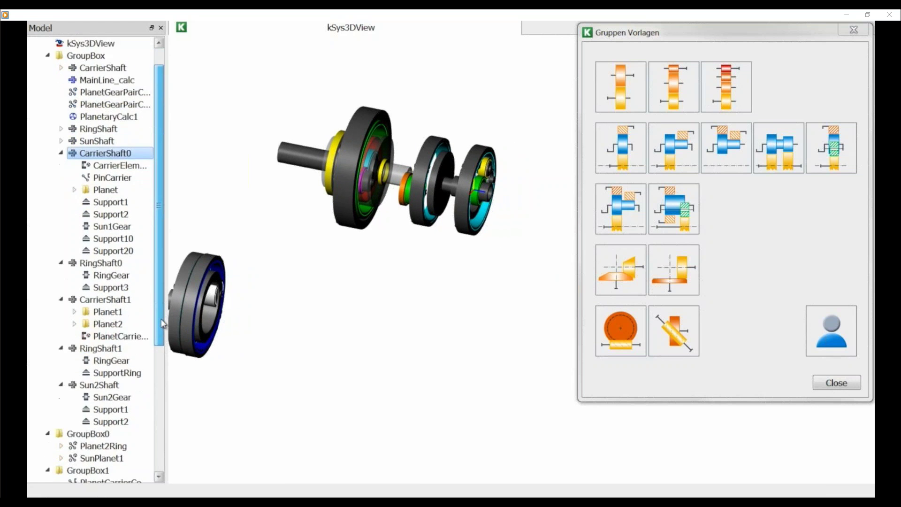
scroll(164, 331, "down", 1)
scroll(166, 337, "down", 2)
scroll(141, 342, "down", 1)
- Merge _O.GroupBox2.SunShaft onto Sun2Shaft, bringing the Wolfrom set in line
left_click(120, 339)
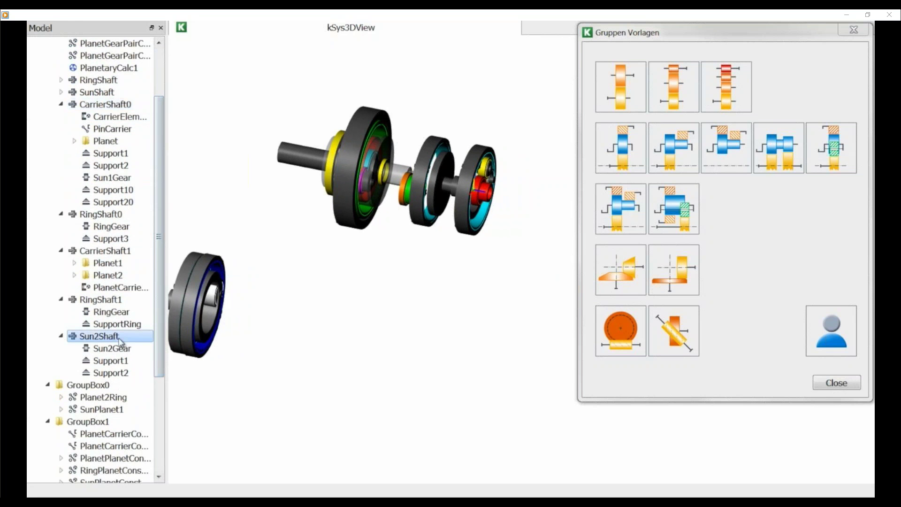
right_click(119, 342)
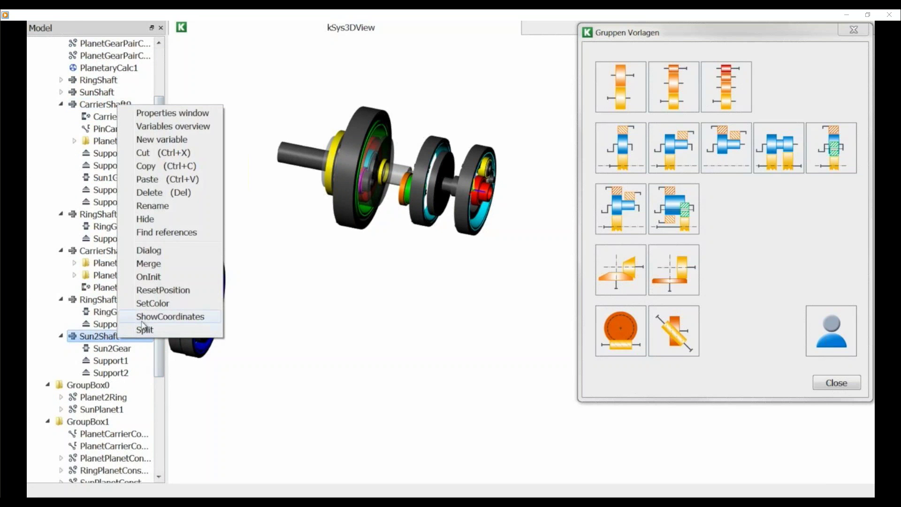
left_click(157, 264)
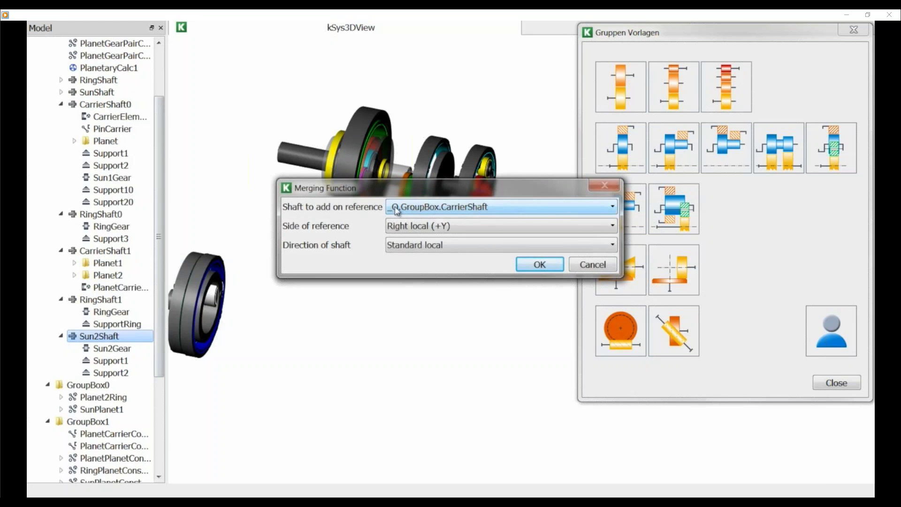
left_click(397, 212)
scroll(429, 268, "down", 2)
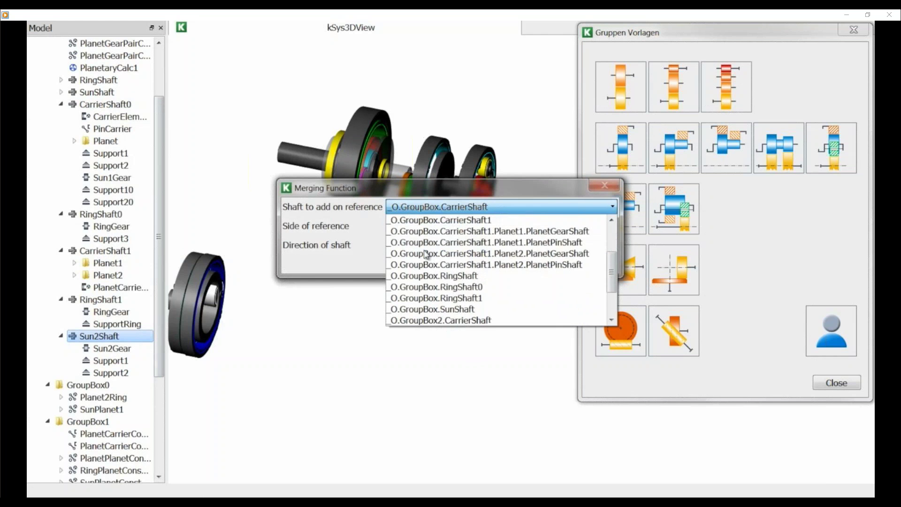
scroll(437, 282, "down", 1)
scroll(441, 292, "down", 1)
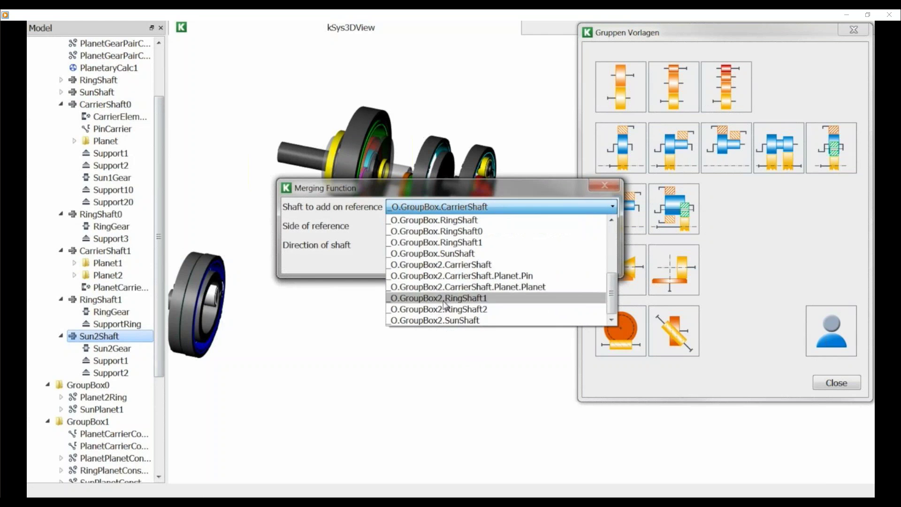
left_click(444, 322)
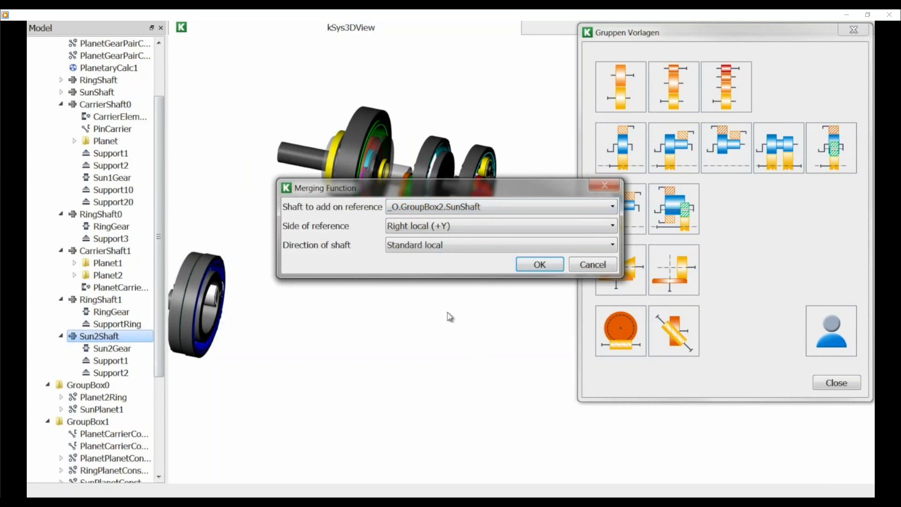
left_click(534, 266)
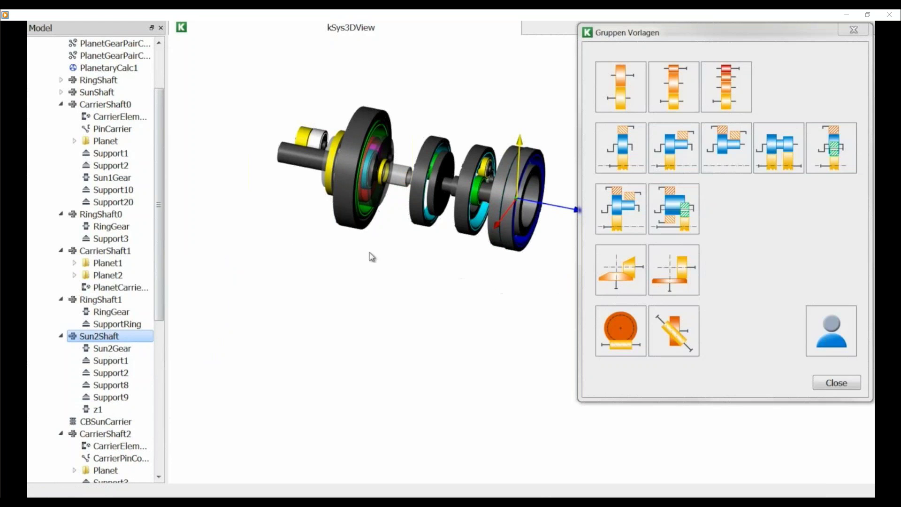
mouse_move(280, 248)
left_mouse_down()
mouse_move(322, 261)
mouse_move(294, 263)
left_mouse_up()
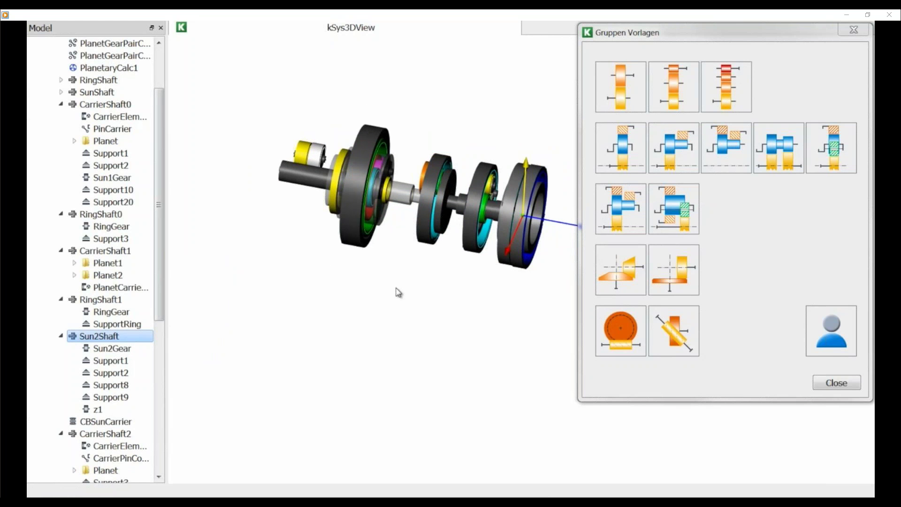
left_click_drag(473, 284, 428, 279)
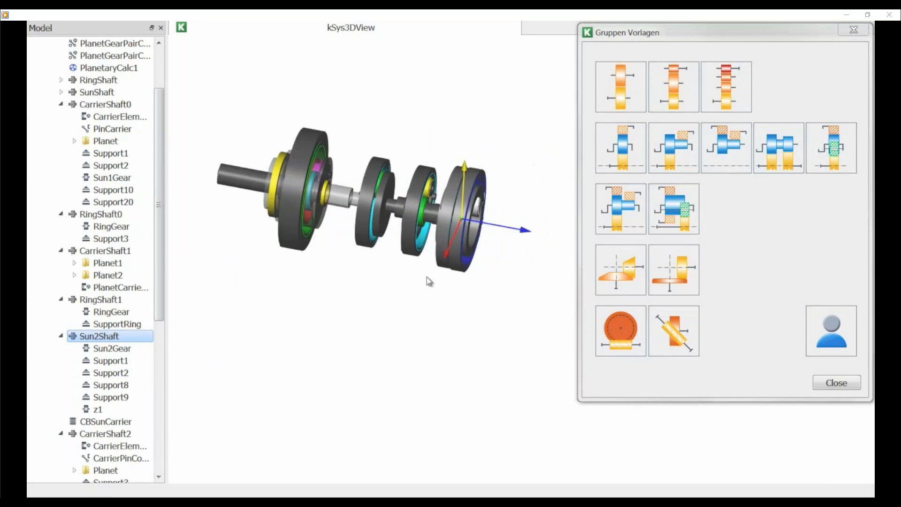